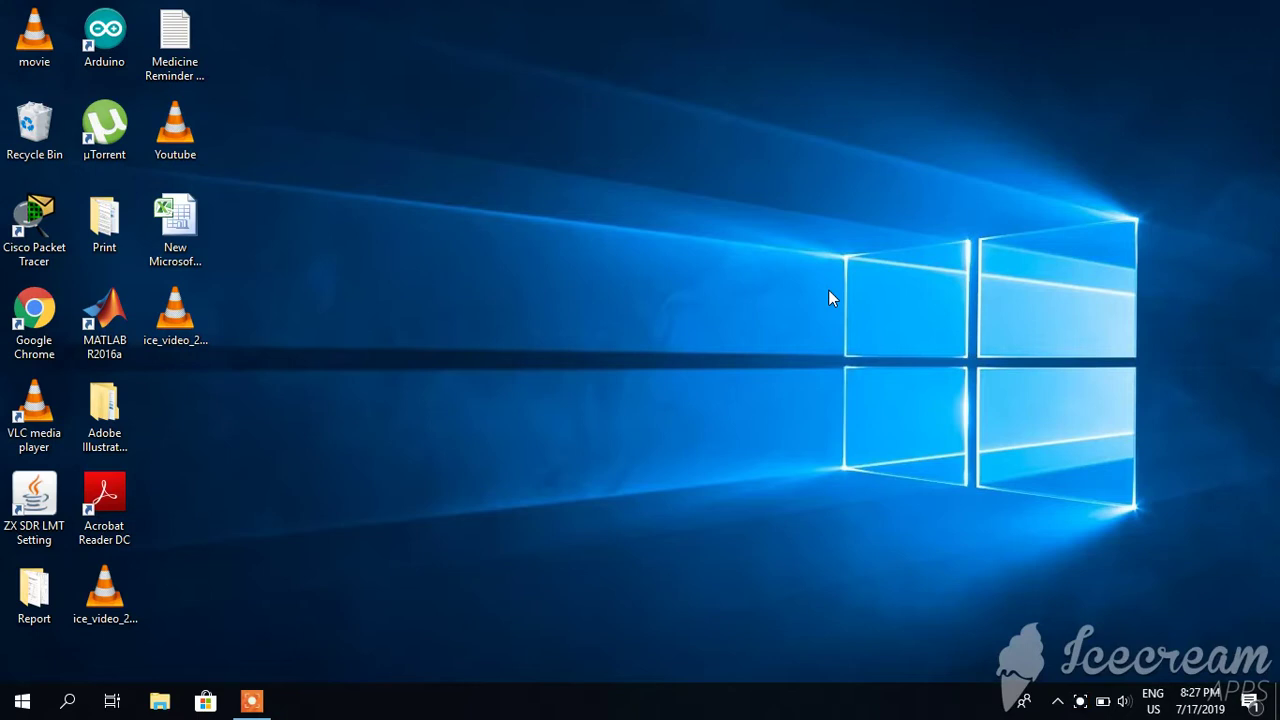
# Open the existing worksheet, then create and open a second new Excel worksheet from the desktop.
pyautogui.doubleClick(186, 233)
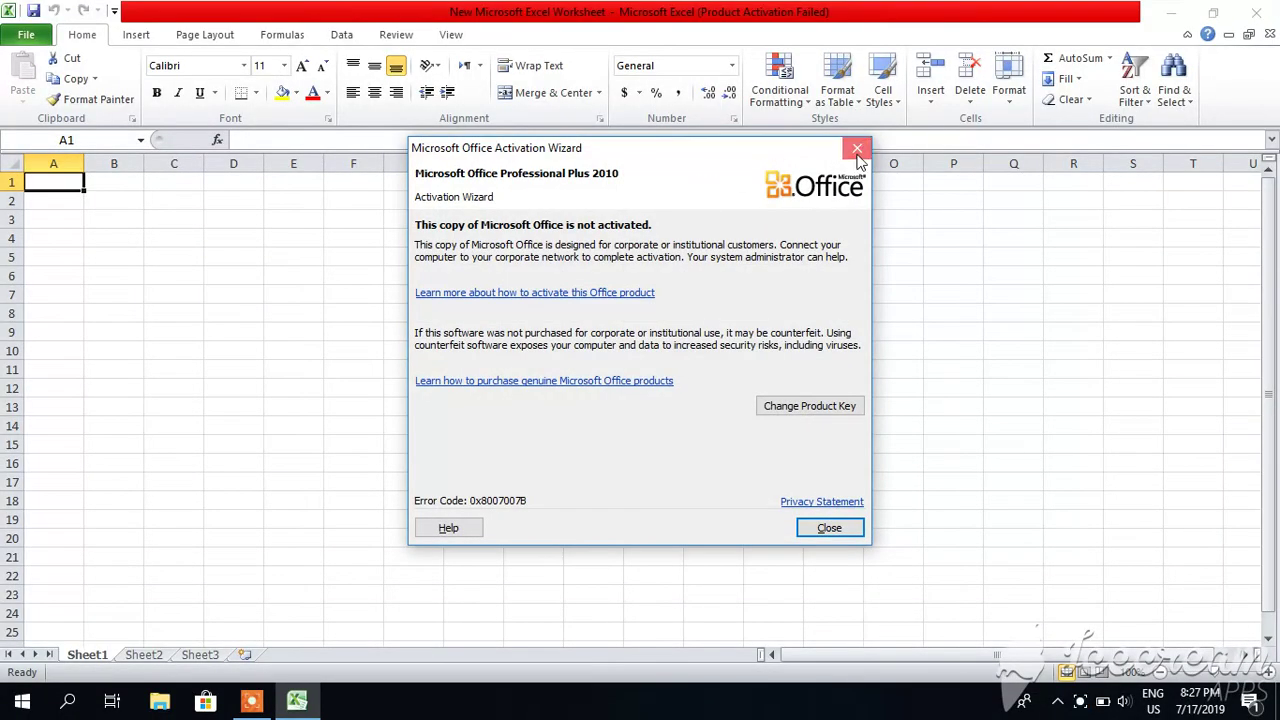
pyautogui.click(857, 149)
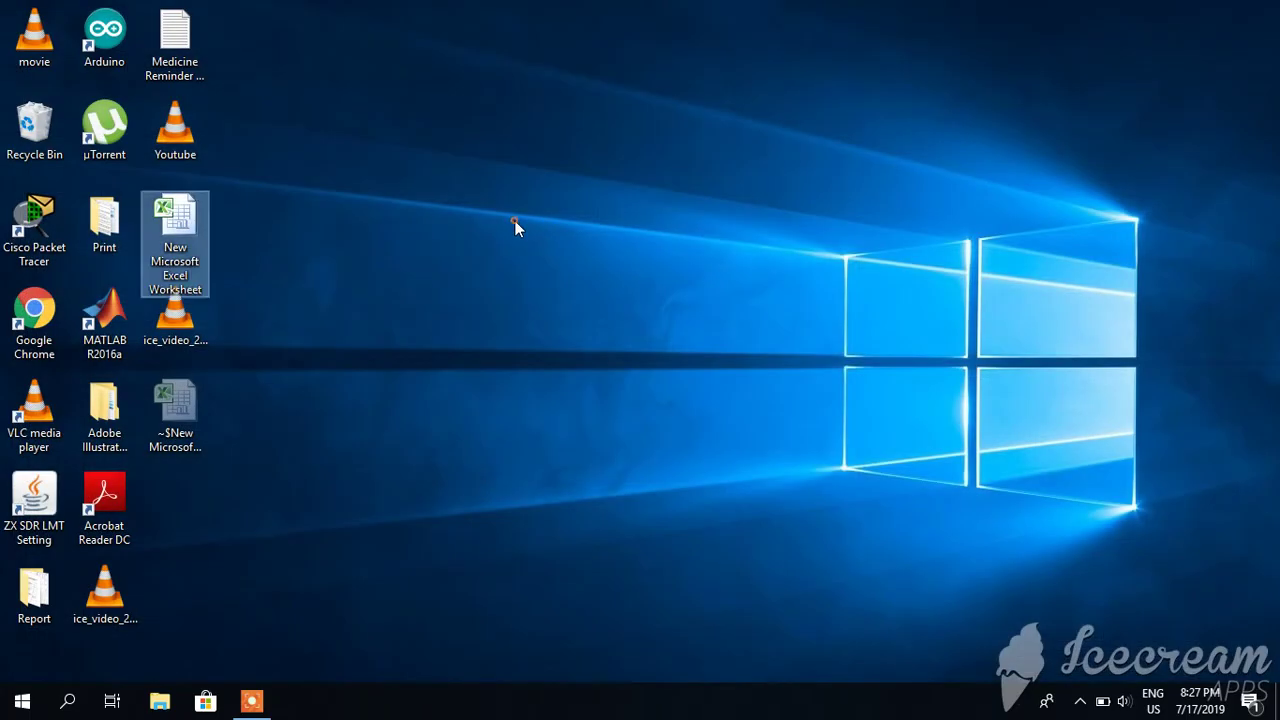
pyautogui.rightClick(515, 224)
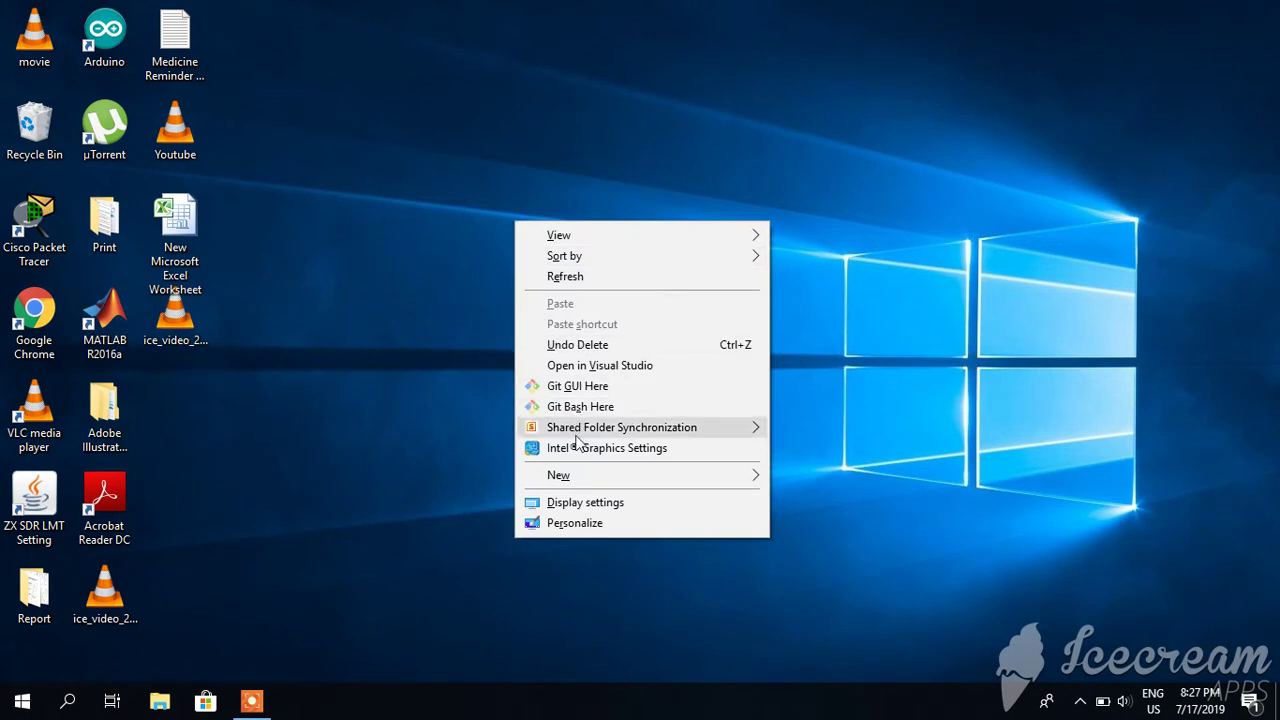
pyautogui.moveTo(592, 475)
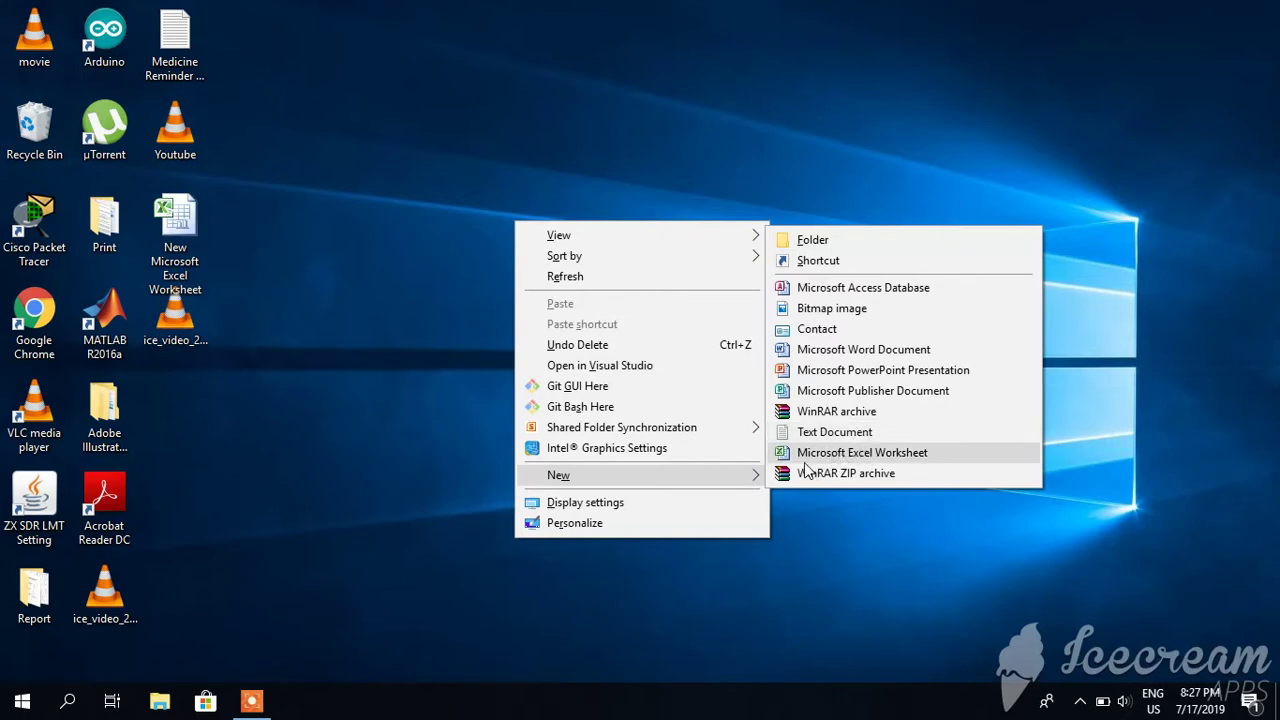
pyautogui.click(862, 455)
pyautogui.click(530, 245)
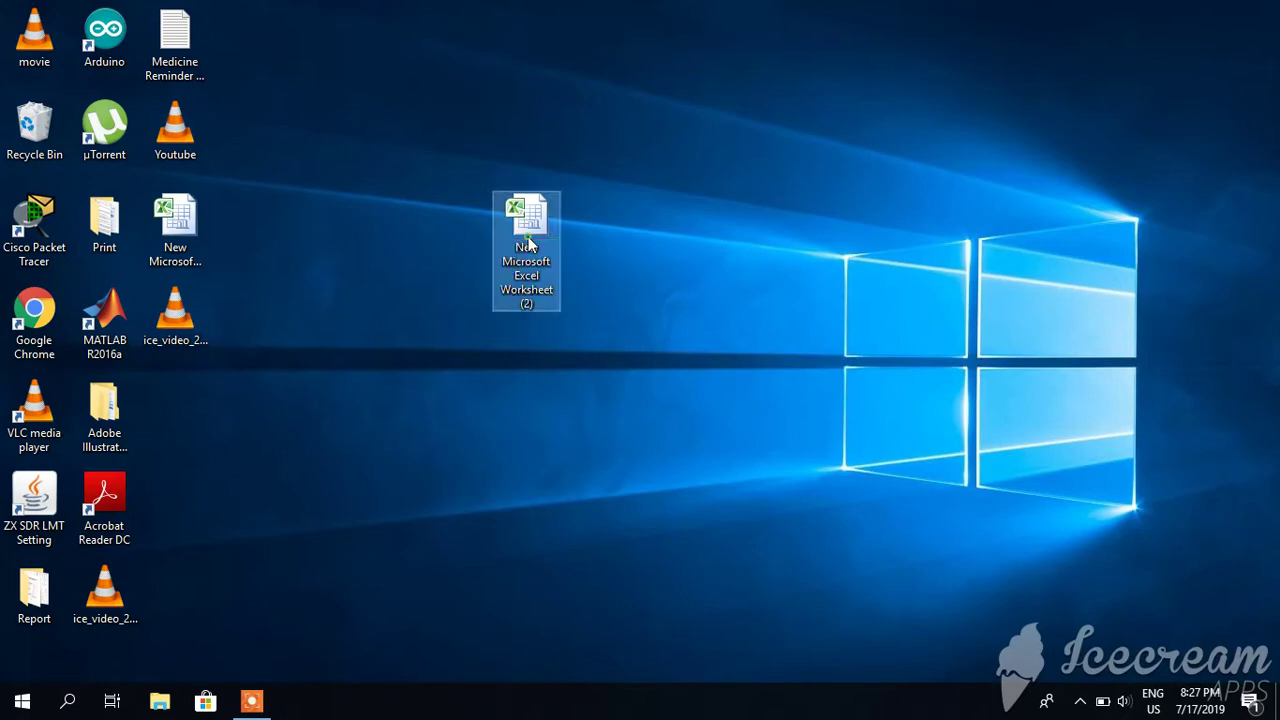
pyautogui.doubleClick(530, 245)
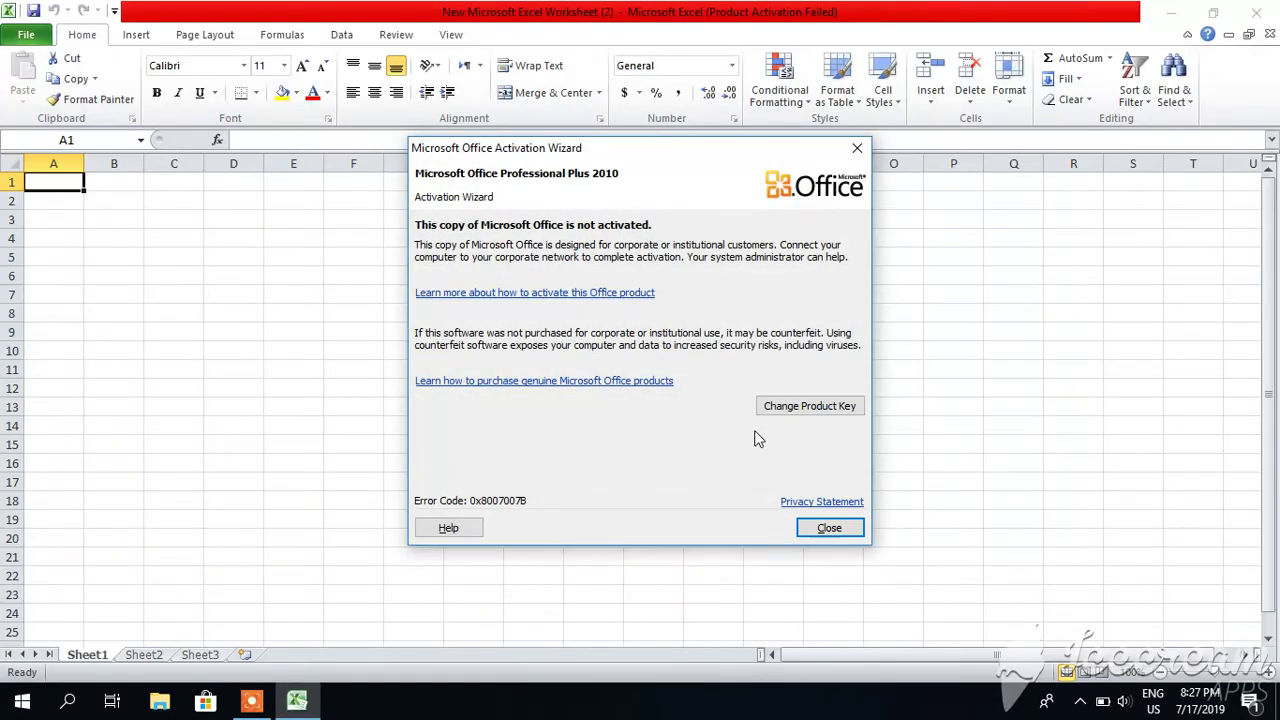
# Dismiss the activation notice, enter 12, 3, 7, 10 and 6 in A1:A5, then select A7.
pyautogui.click(834, 533)
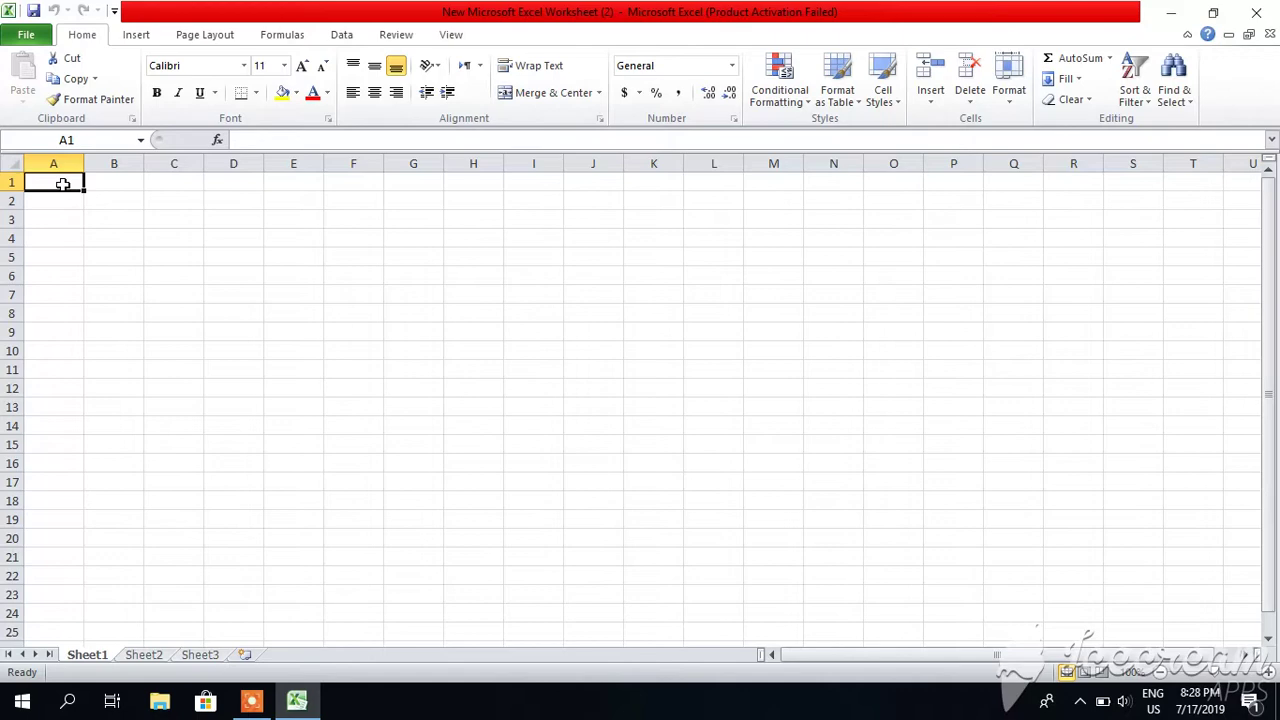
pyautogui.write('12')
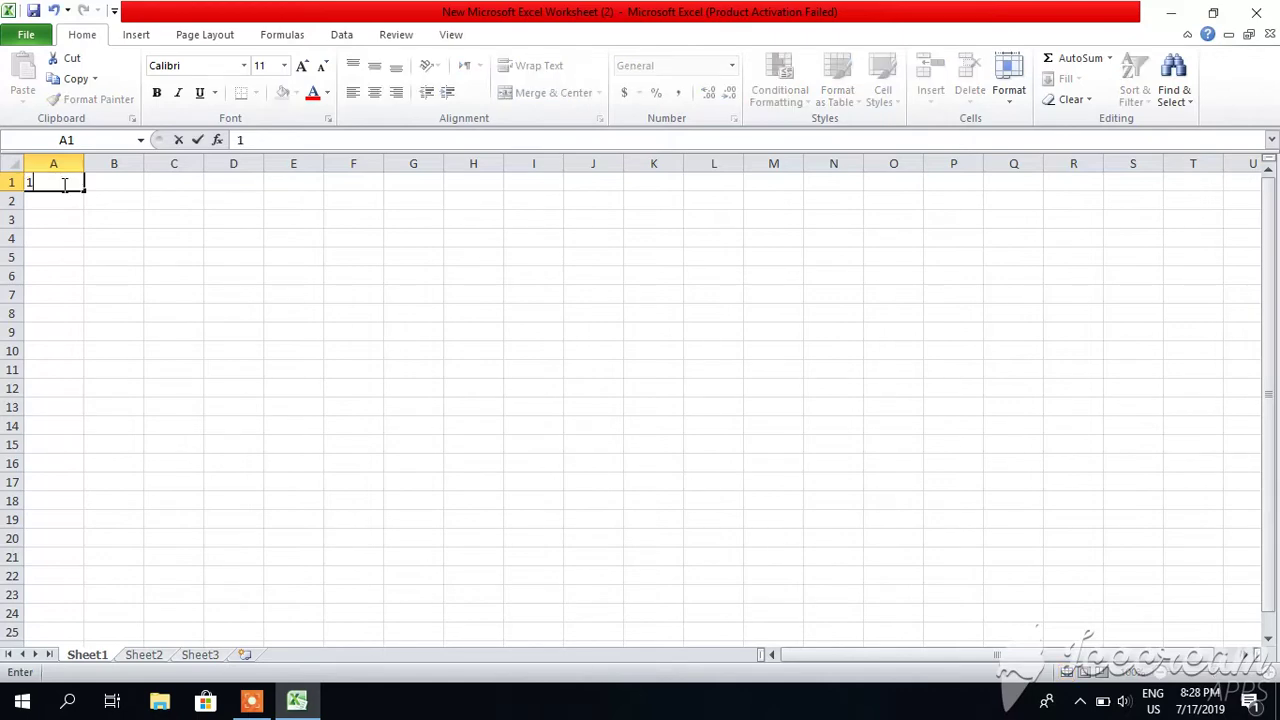
pyautogui.click(63, 204)
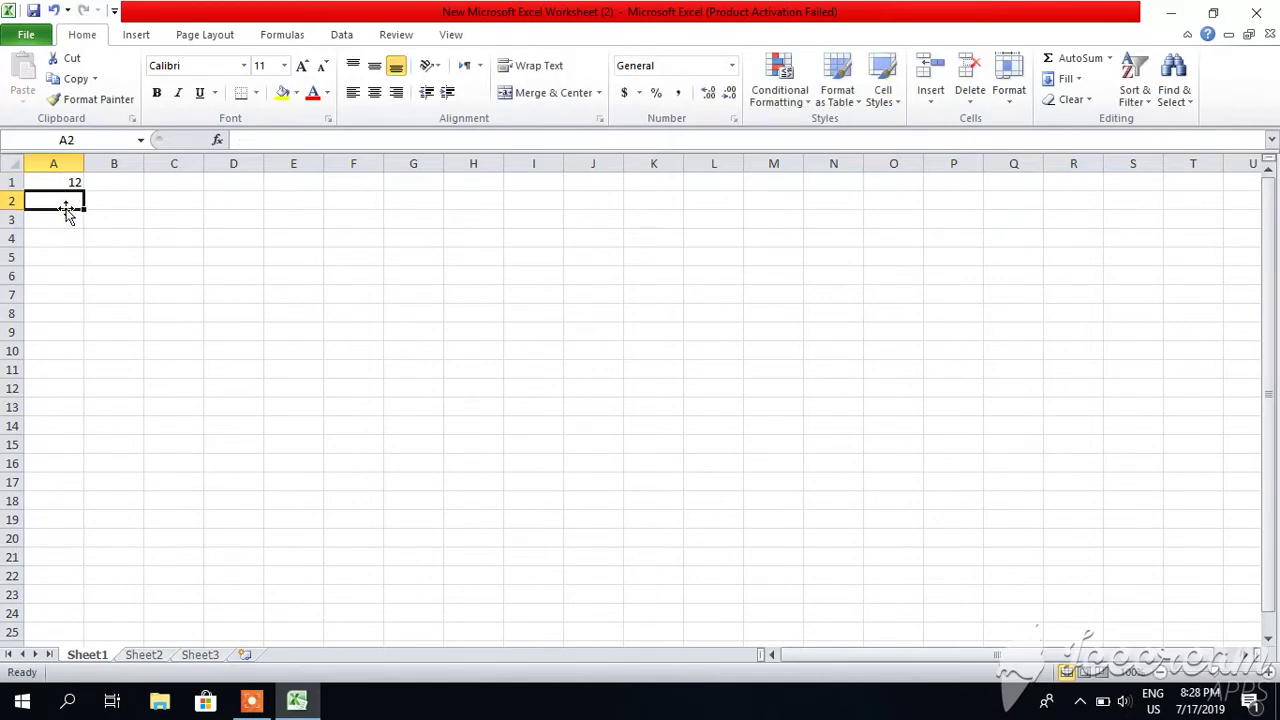
pyautogui.write('3')
pyautogui.click(65, 213)
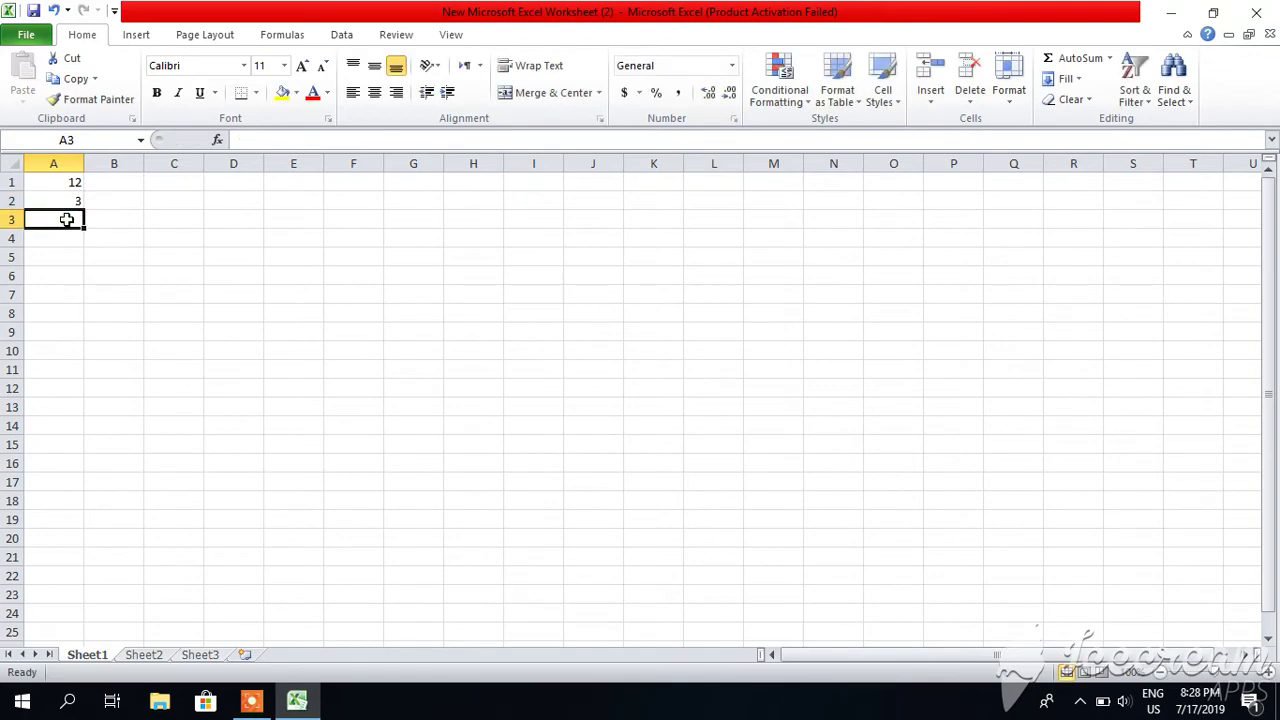
pyautogui.write('7')
pyautogui.click(68, 244)
pyautogui.write('10')
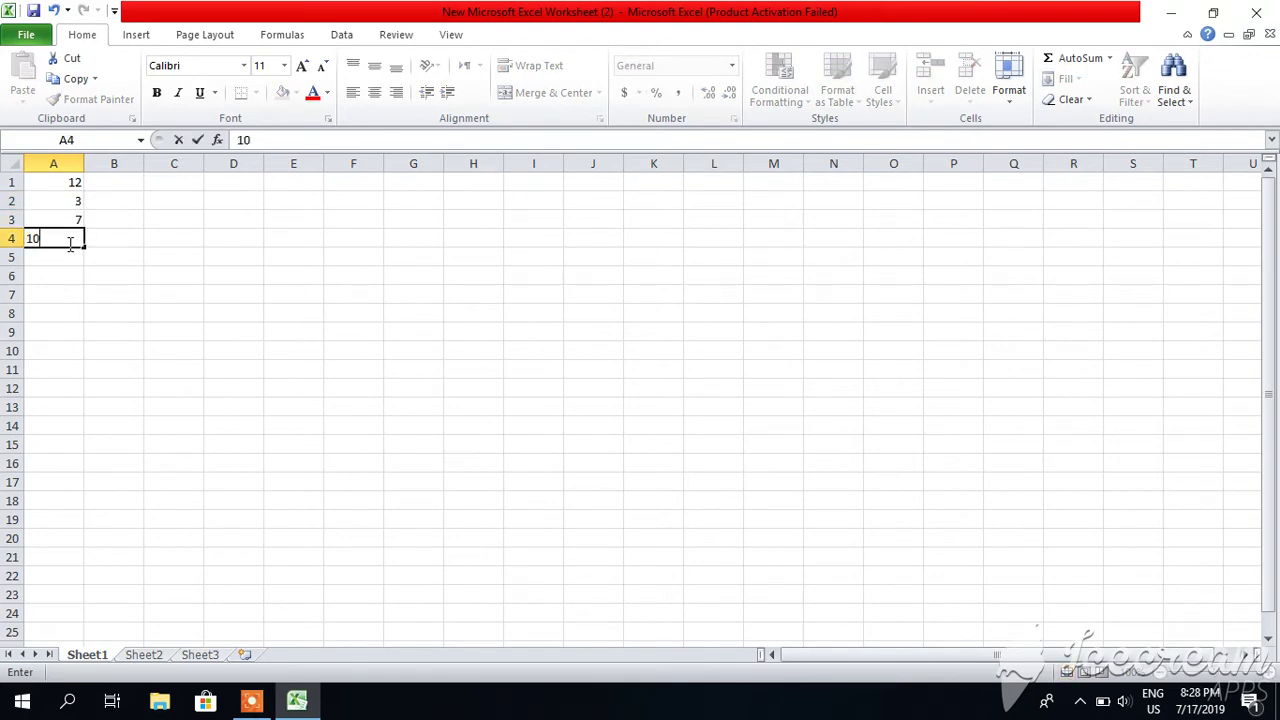
pyautogui.click(70, 259)
pyautogui.write('6')
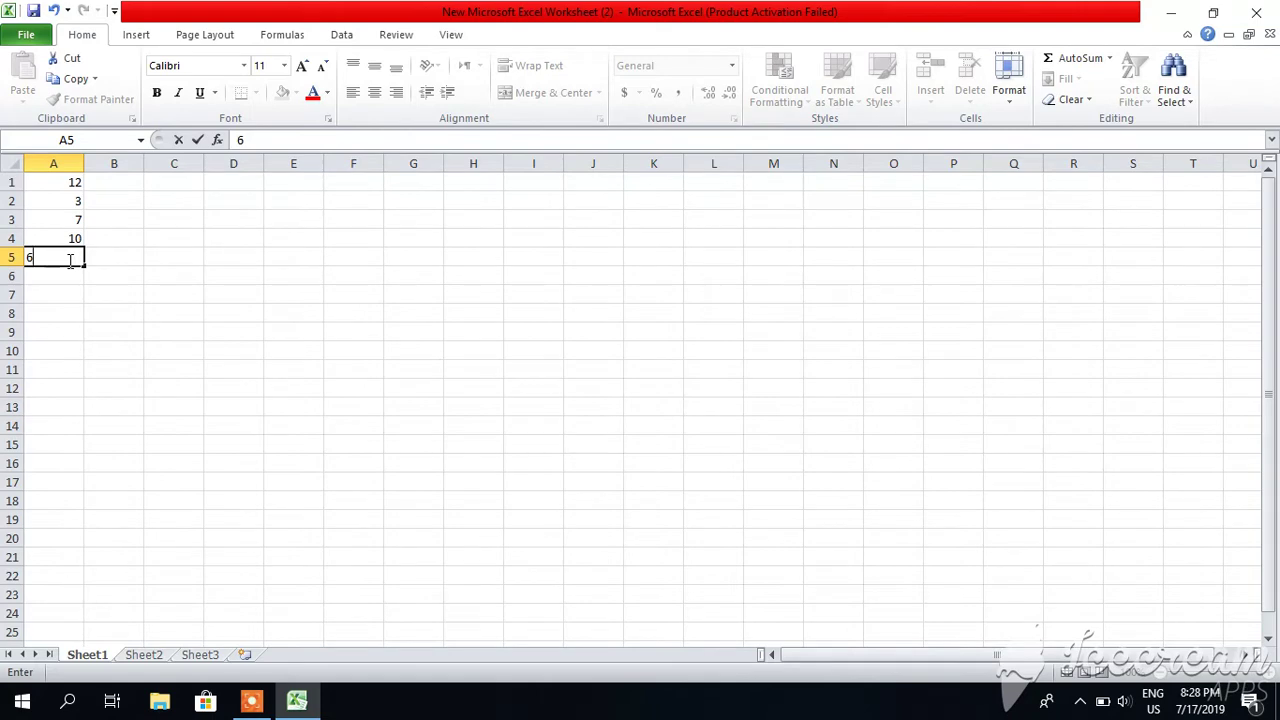
pyautogui.click(59, 302)
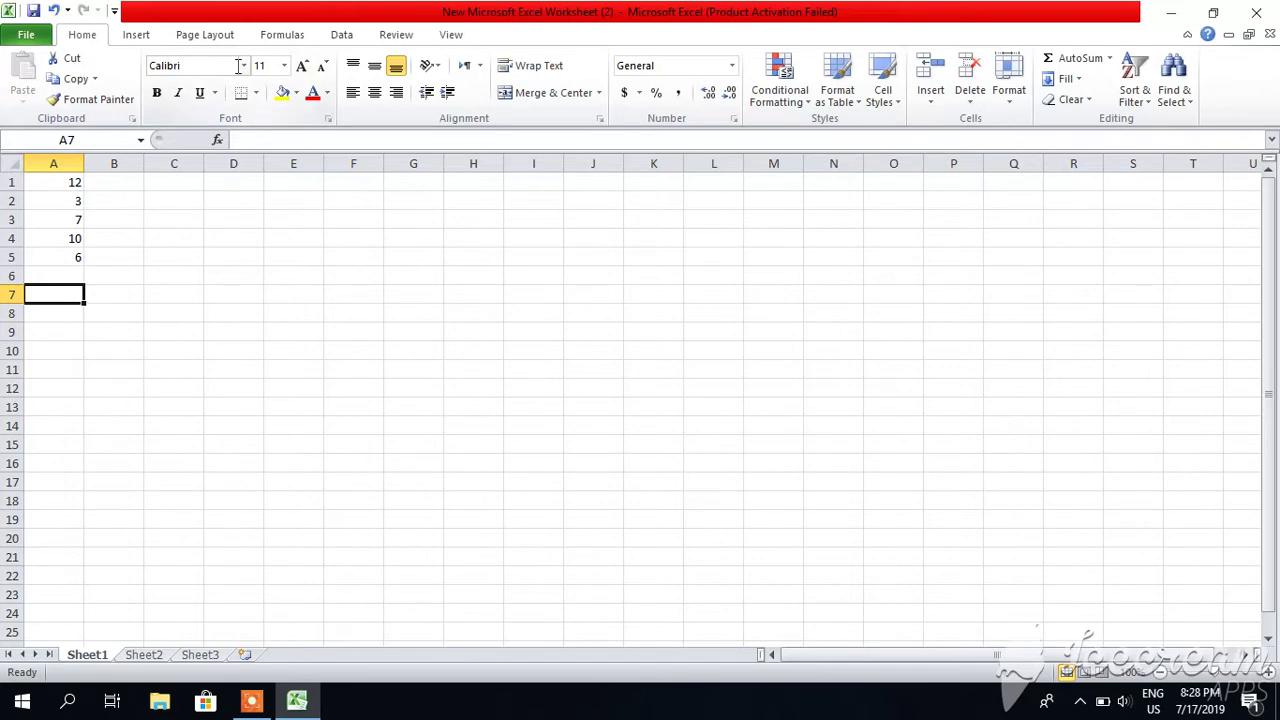
# In Formulas > Insert Function, choose AVERAGE from the Statistical category for cell A7.
pyautogui.click(283, 38)
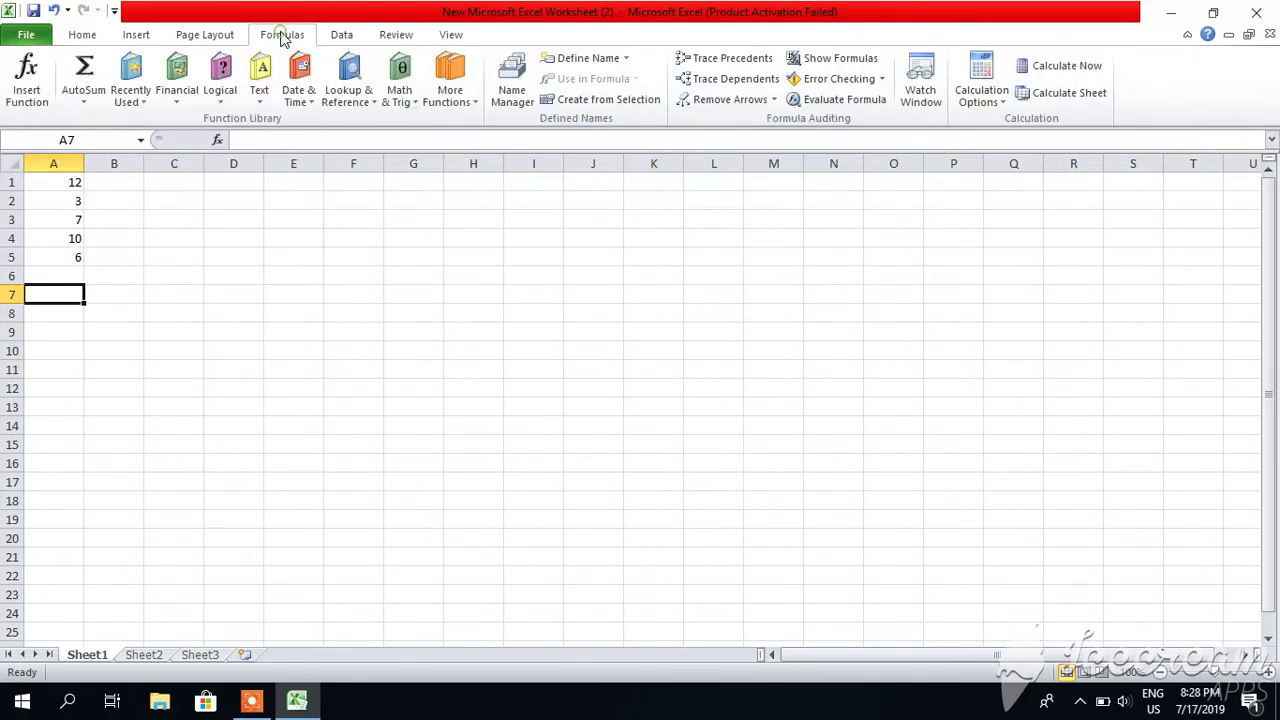
pyautogui.click(24, 92)
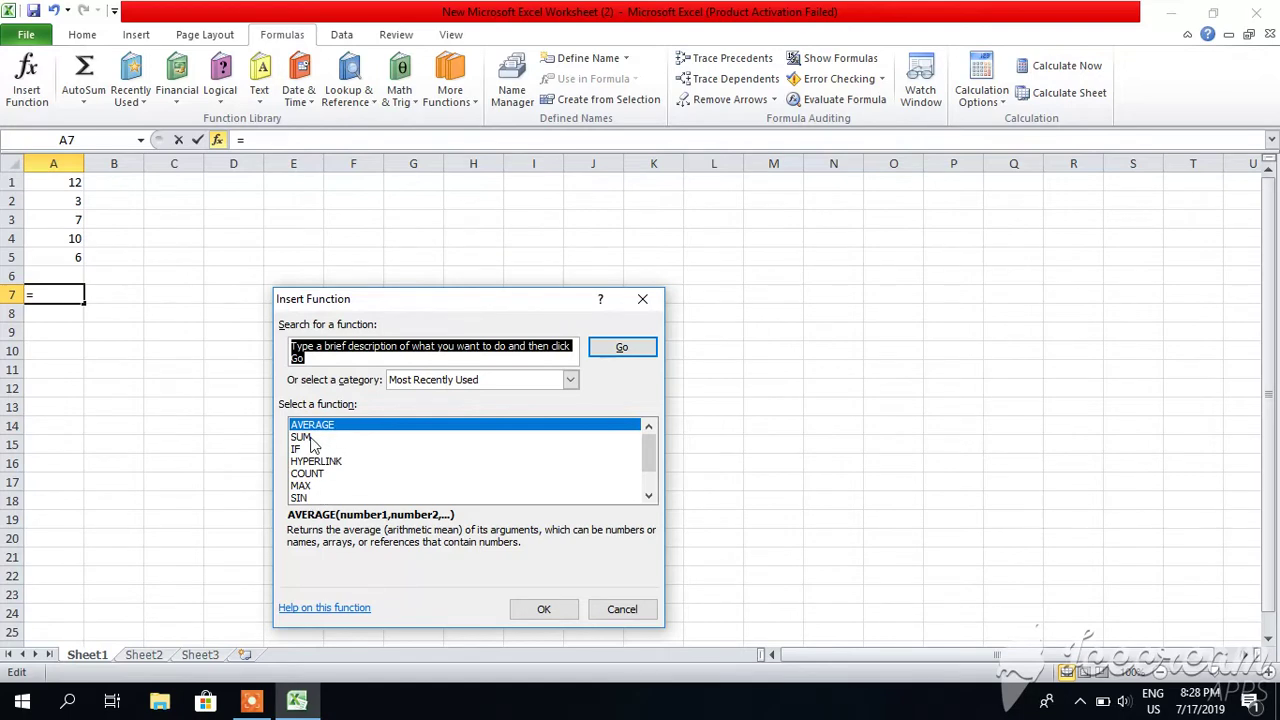
pyautogui.click(570, 381)
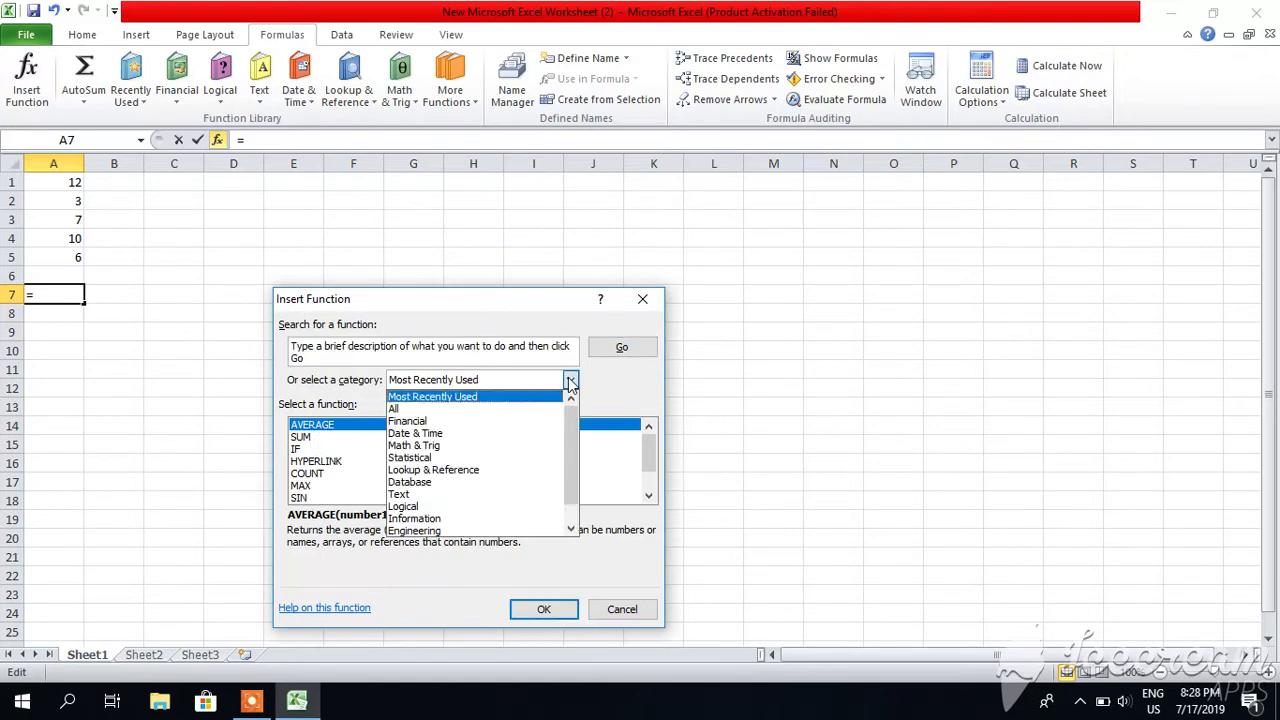
pyautogui.click(448, 458)
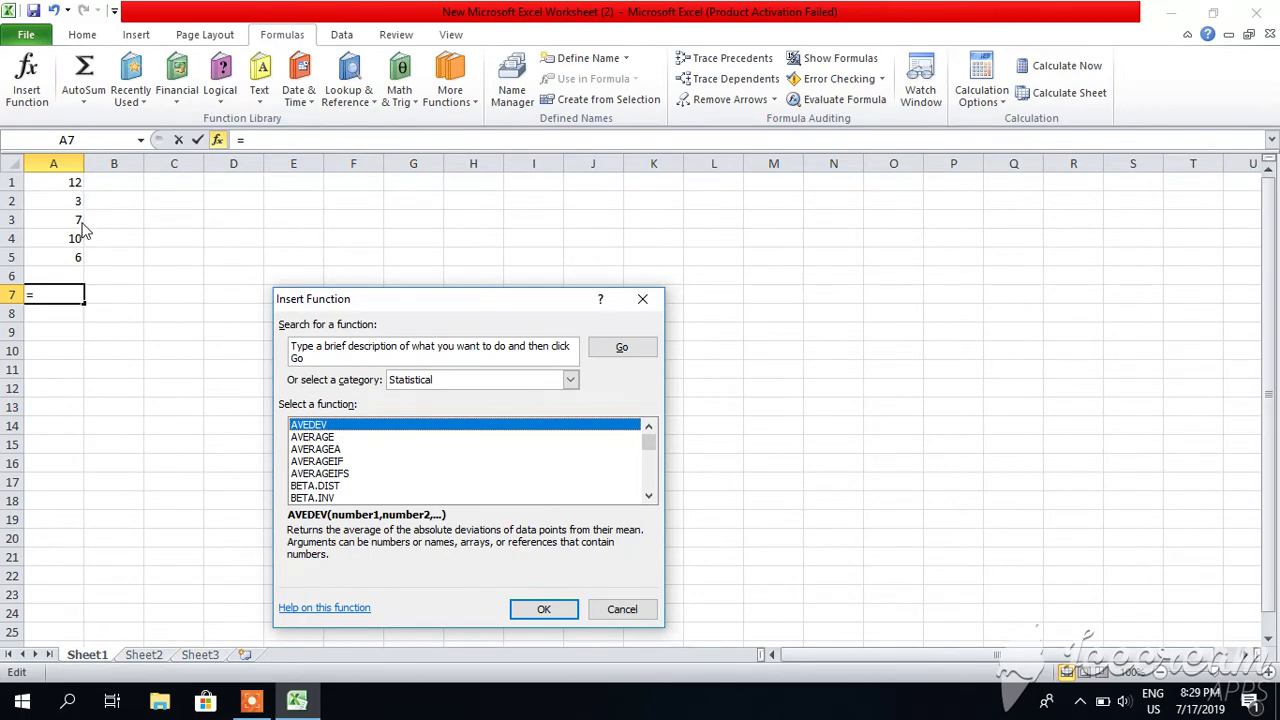
pyautogui.click(322, 437)
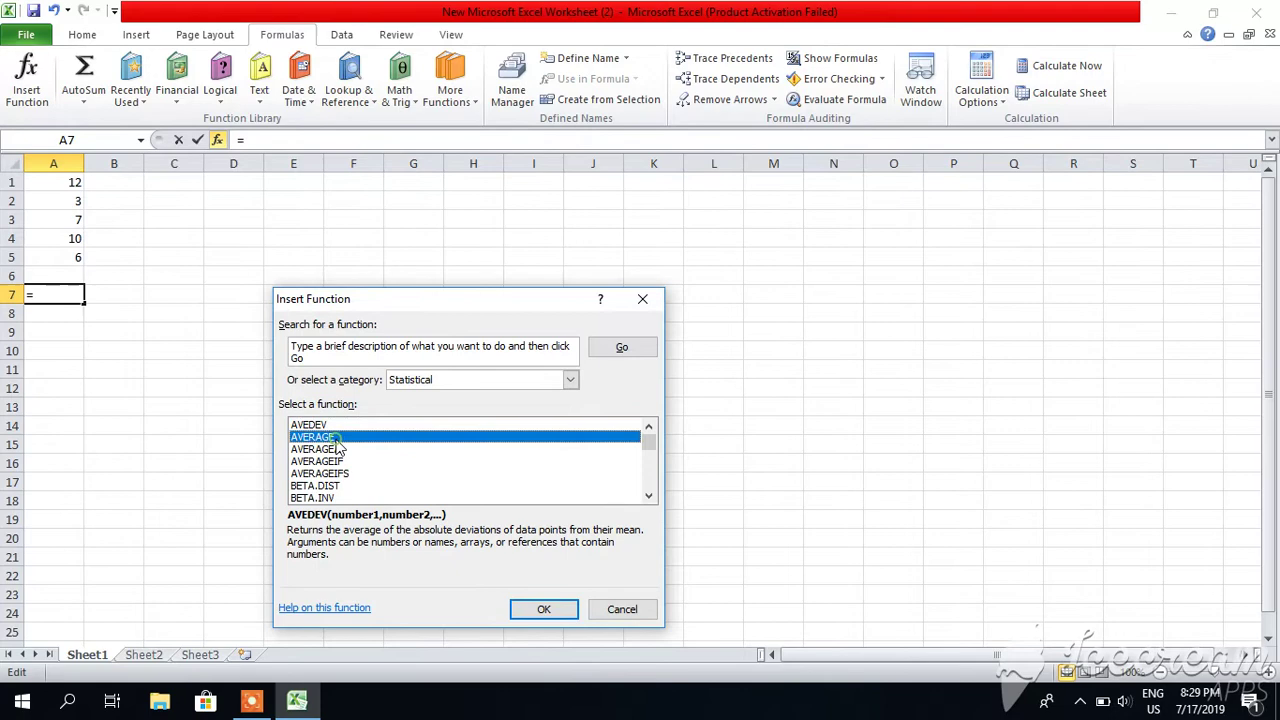
# Accept A1:A6 as AVERAGE's Number1 argument so A7 shows 7.6.
pyautogui.click(541, 609)
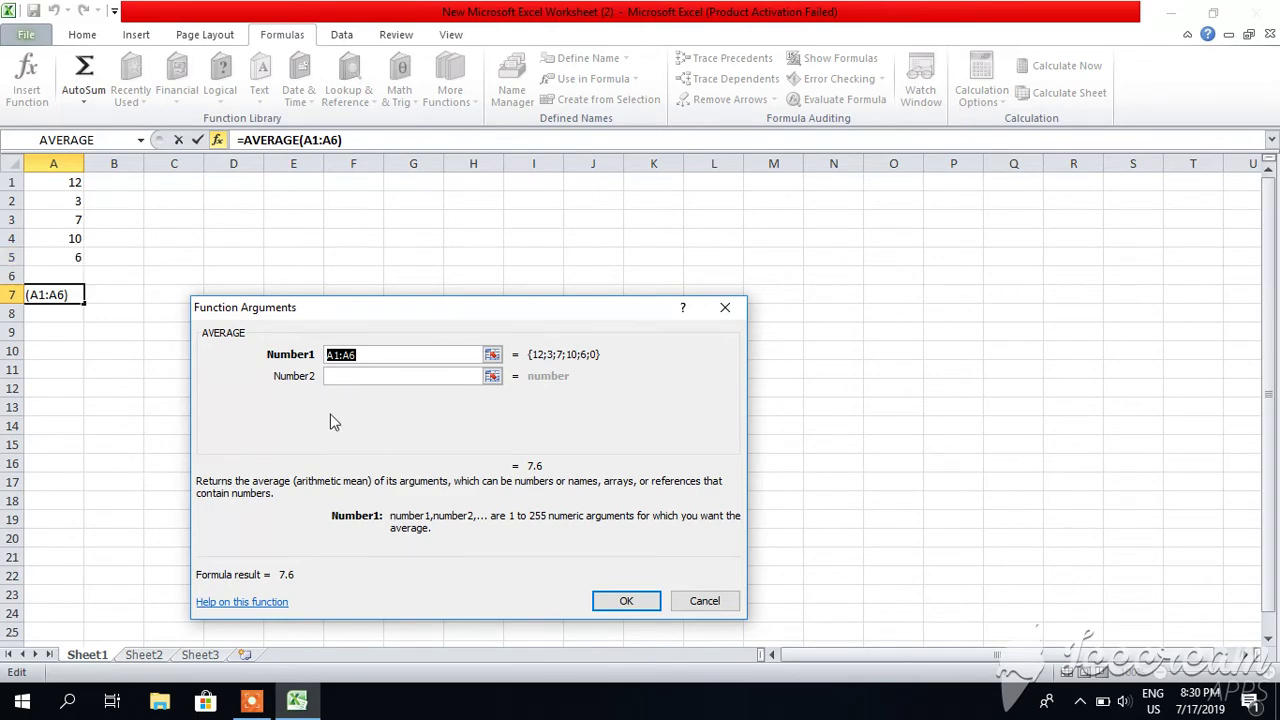
pyautogui.click(625, 601)
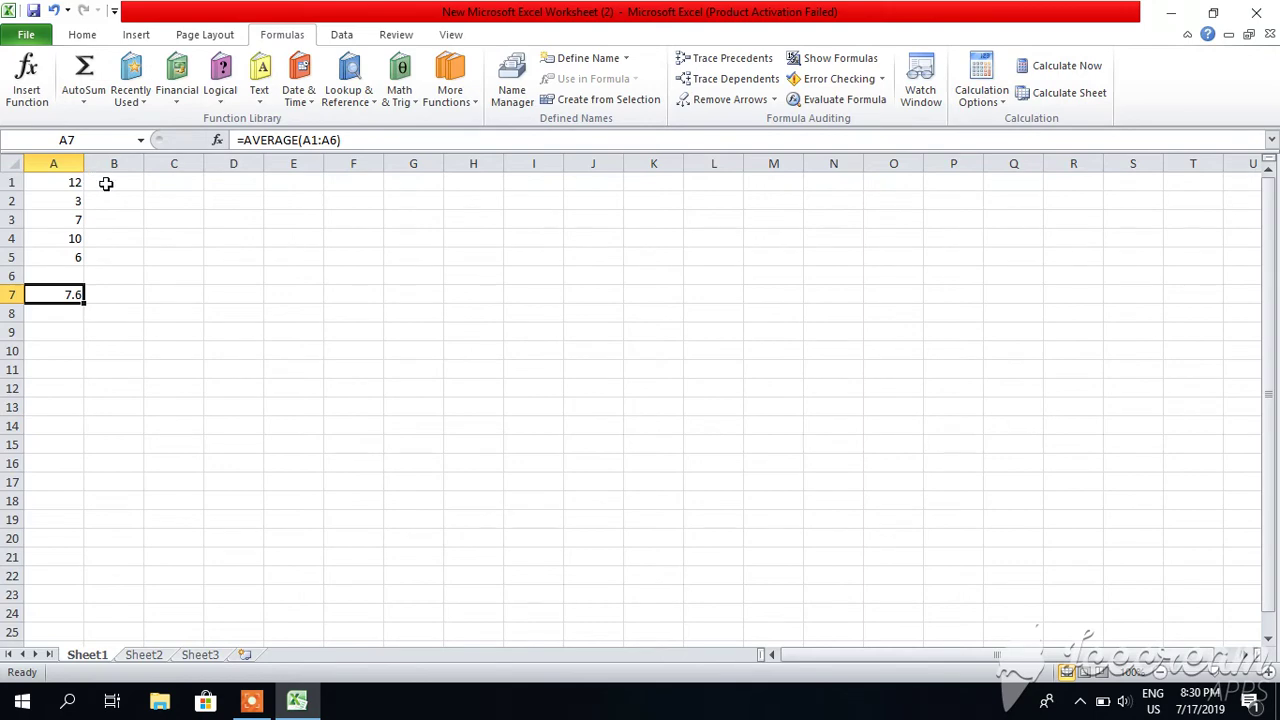
# Enter =ABS(A1-$A$7) in cell B1, giving 4.4.
pyautogui.click(106, 183)
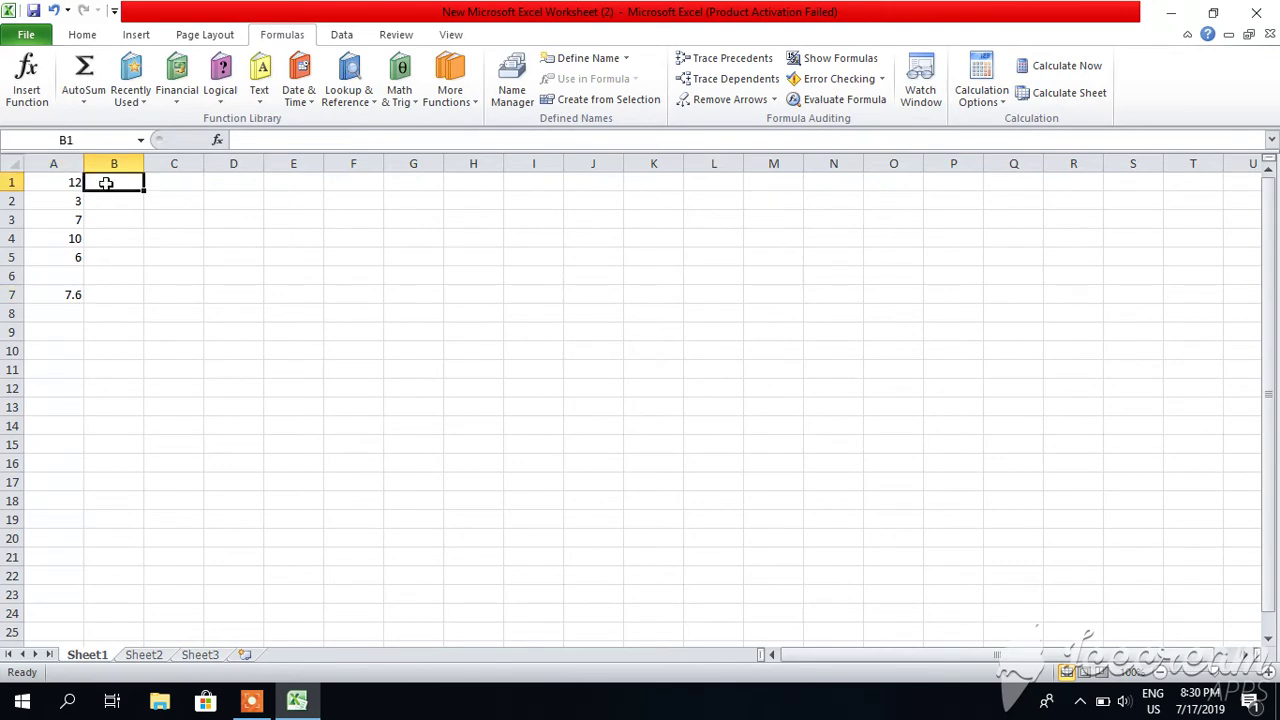
pyautogui.write('=')
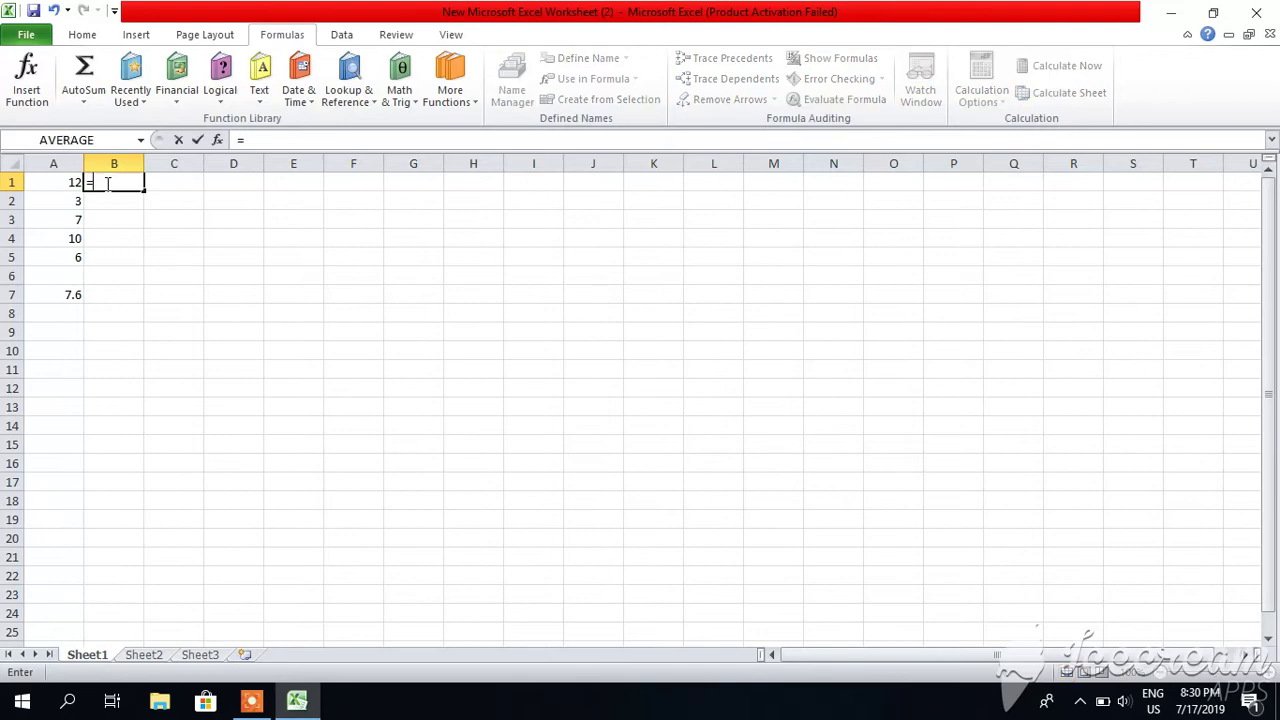
pyautogui.write('abs')
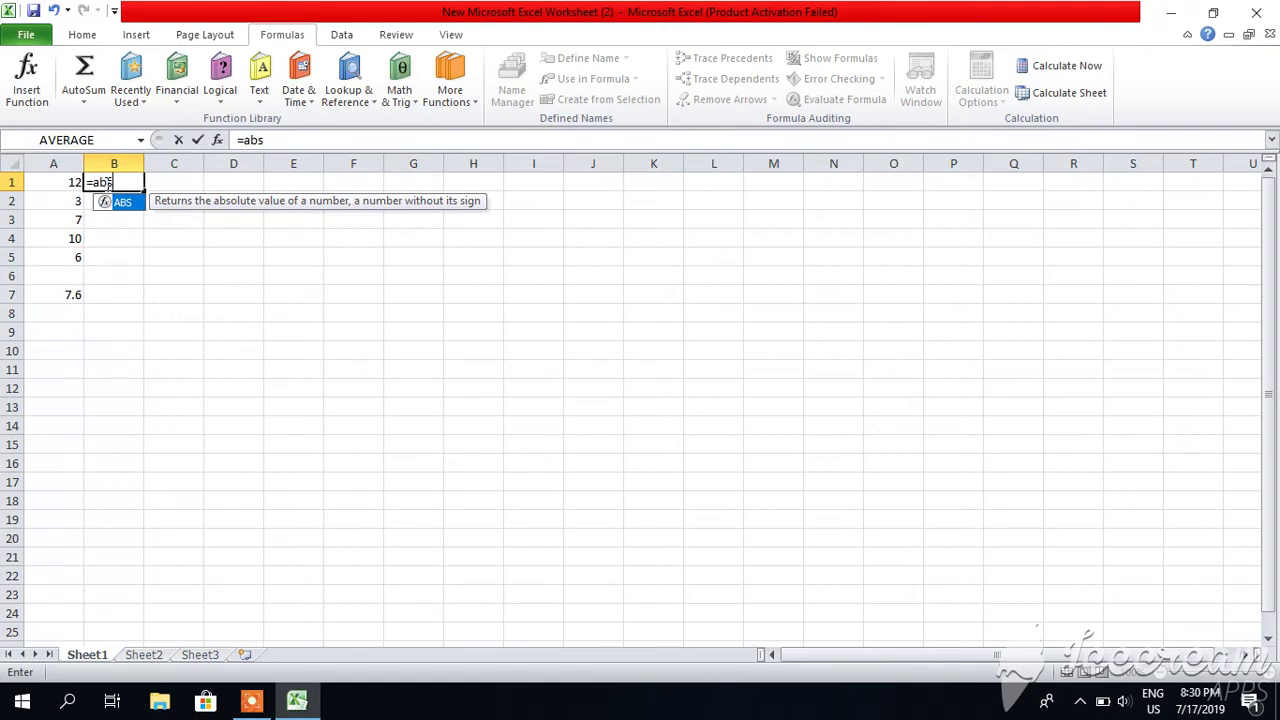
pyautogui.write('(')
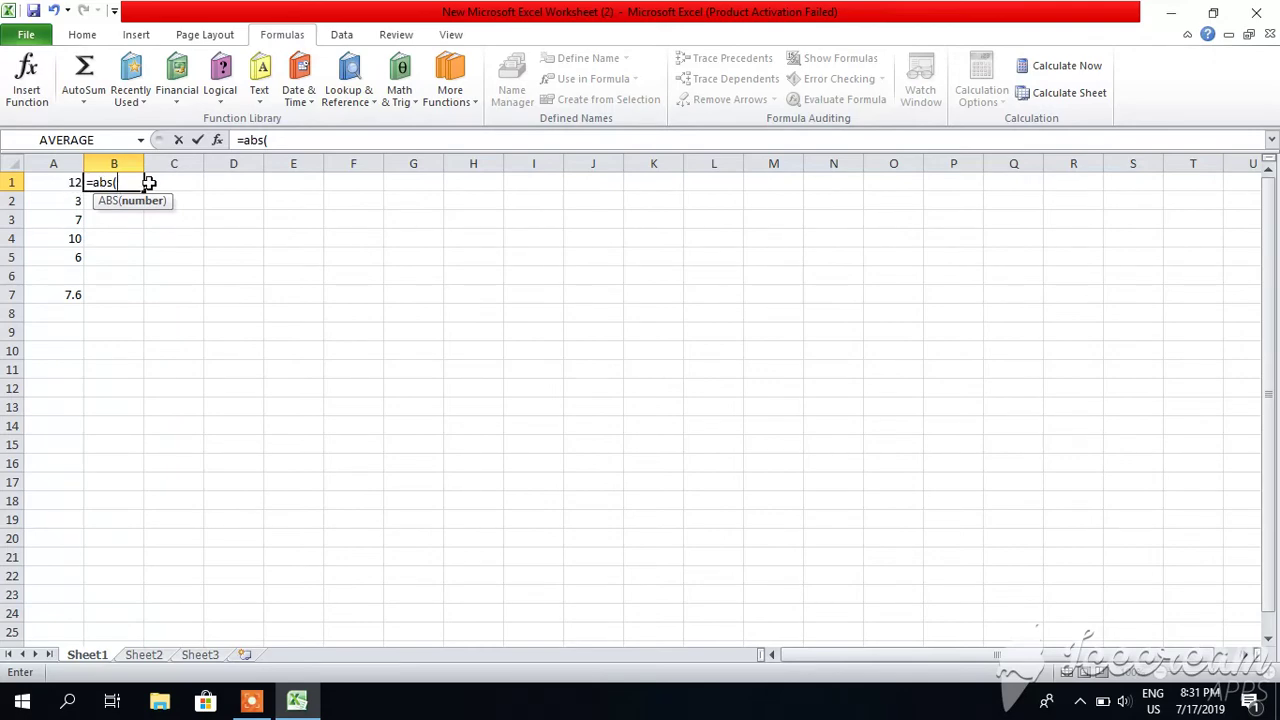
pyautogui.write('A1-')
pyautogui.write('$')
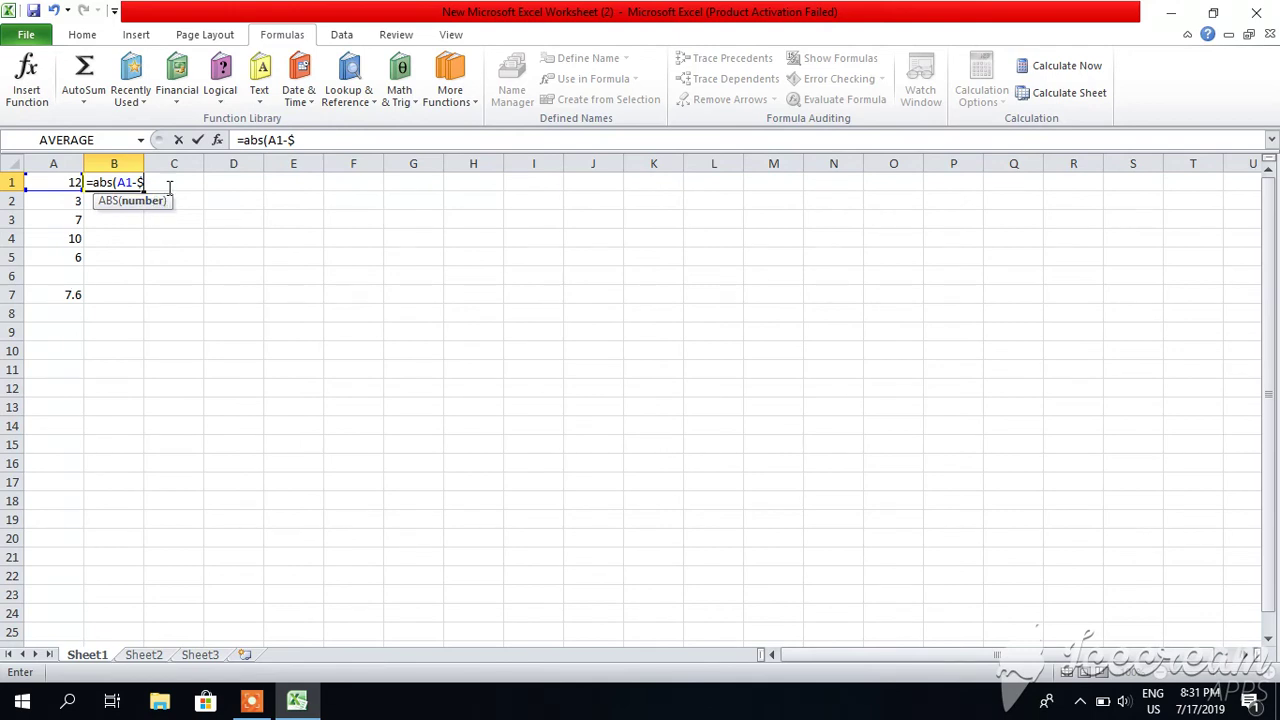
pyautogui.write('A$7)')
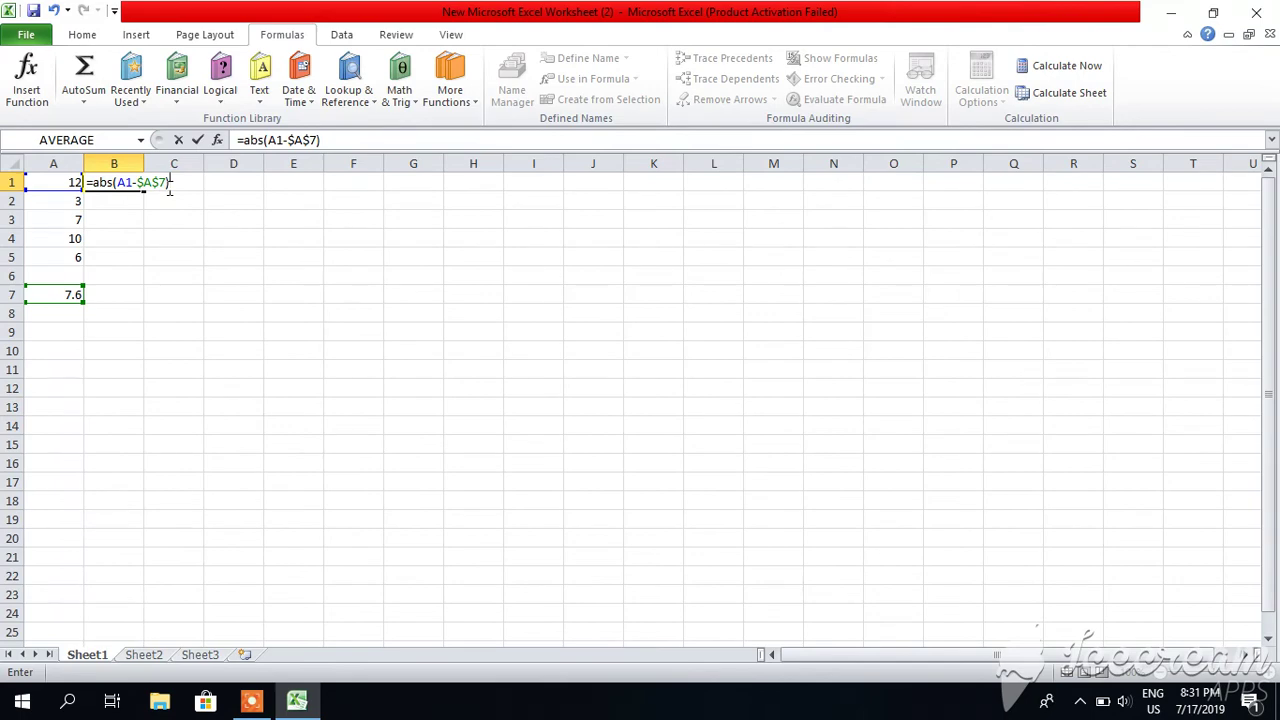
pyautogui.press('Return')
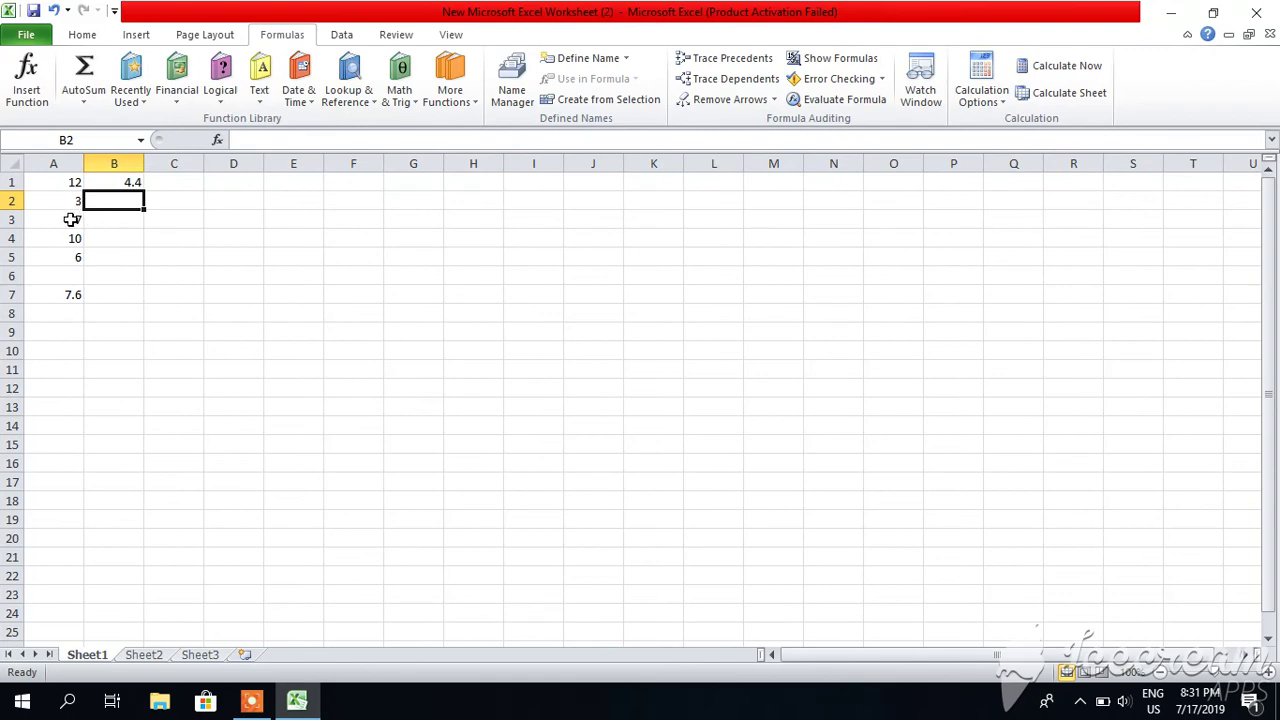
# Drag B1's fill handle down toward B5 to copy =ABS(A1-$A$7).
pyautogui.click(131, 183)
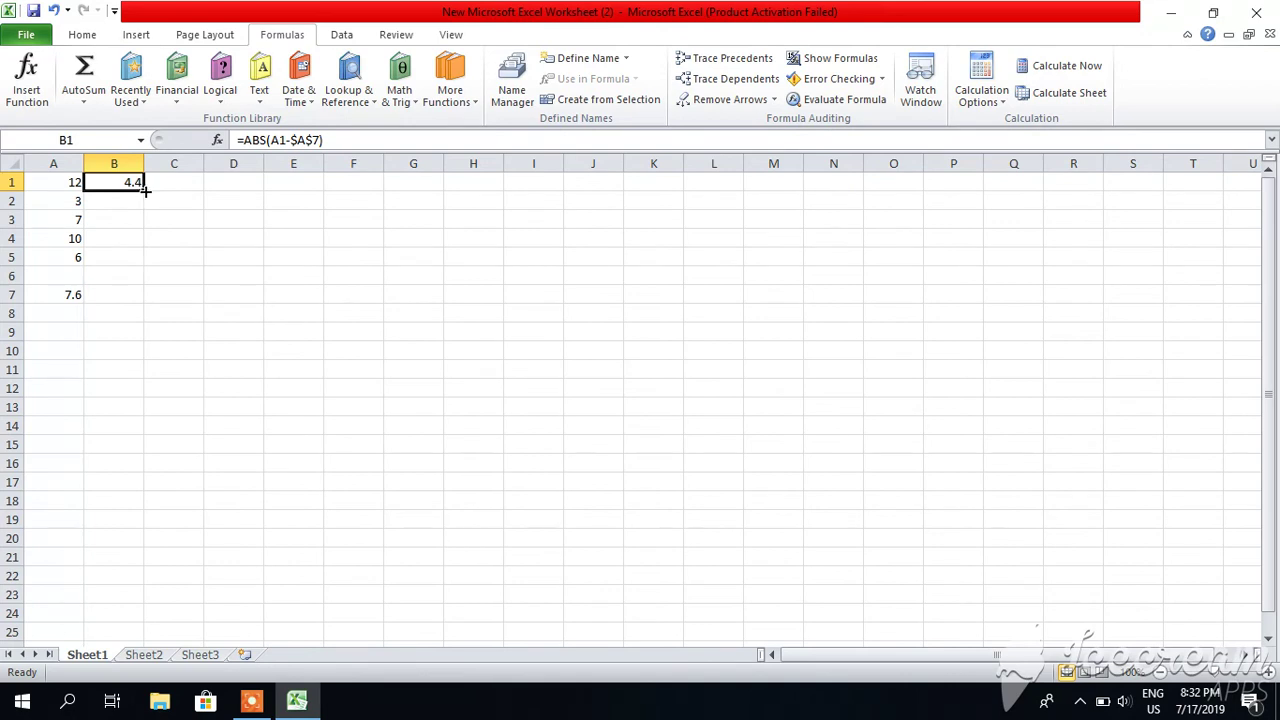
pyautogui.moveTo(143, 189); pyautogui.dragTo(141, 262)
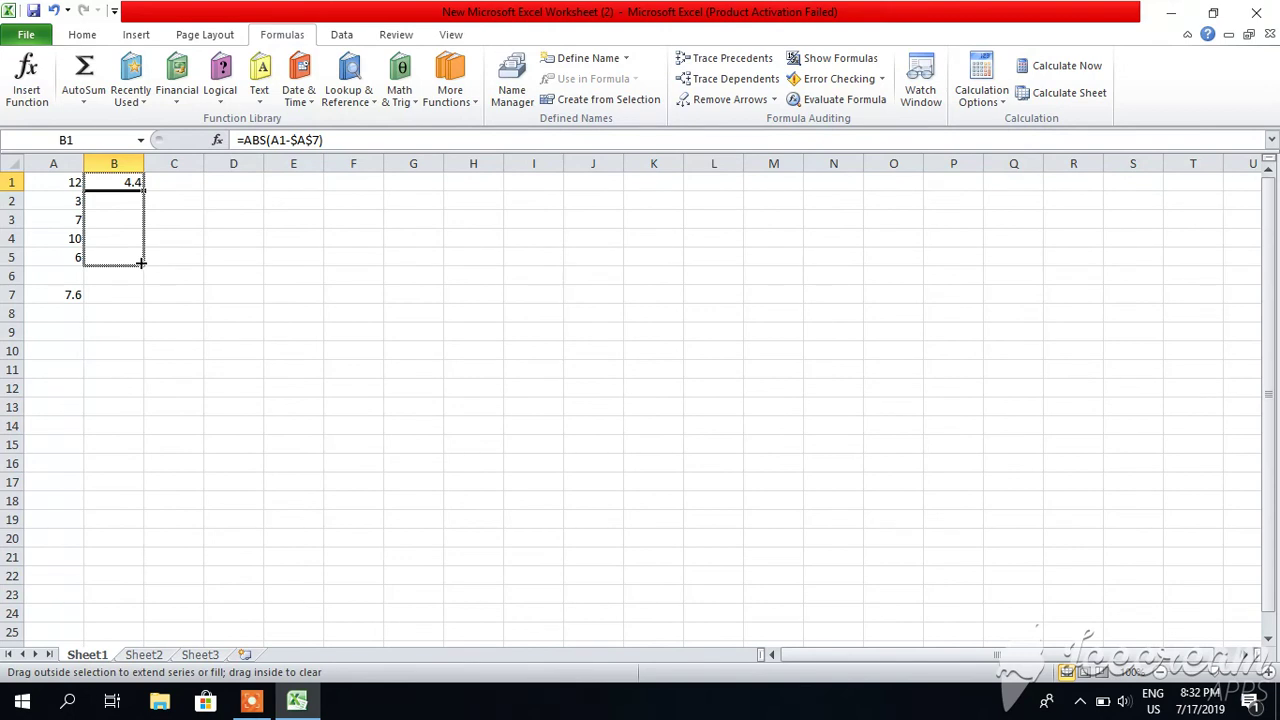